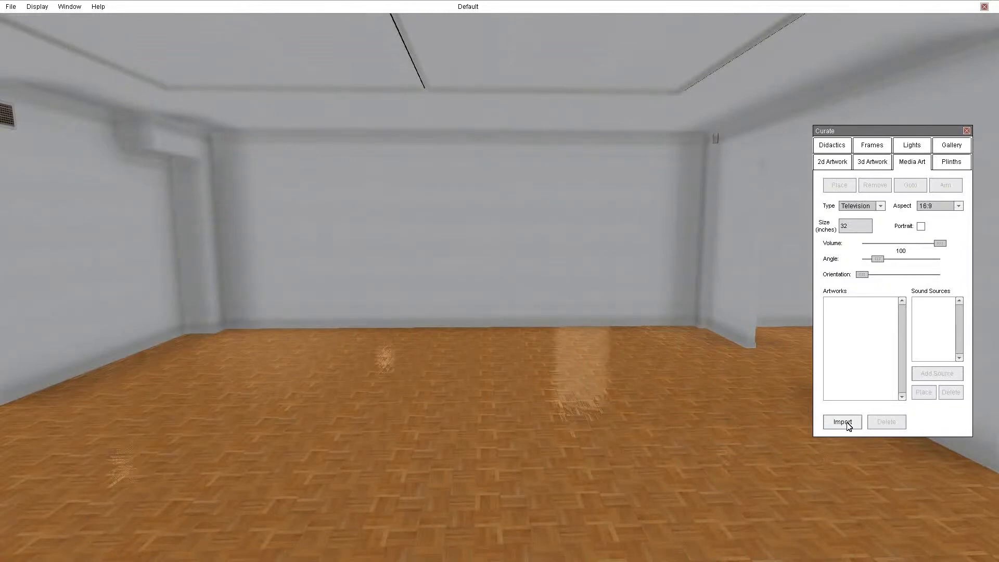
Import the two media files 127_full_together-we-c and Magic1 into the media artworks.
left_click(844, 422)
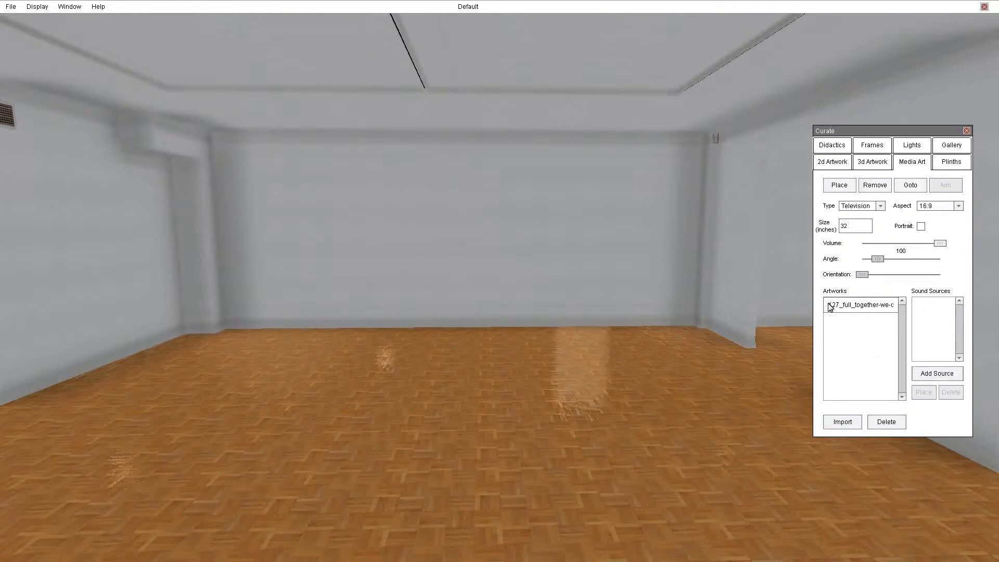
left_click(843, 422)
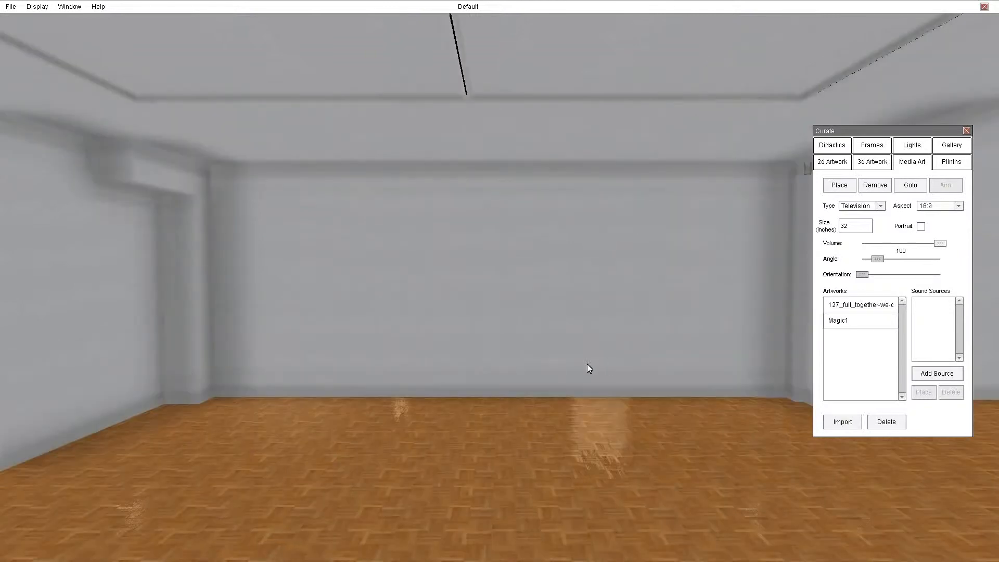
Set the 127_full_together-we-c artwork to the Speaker type and place it on the floor in the far left corner.
left_click(846, 319)
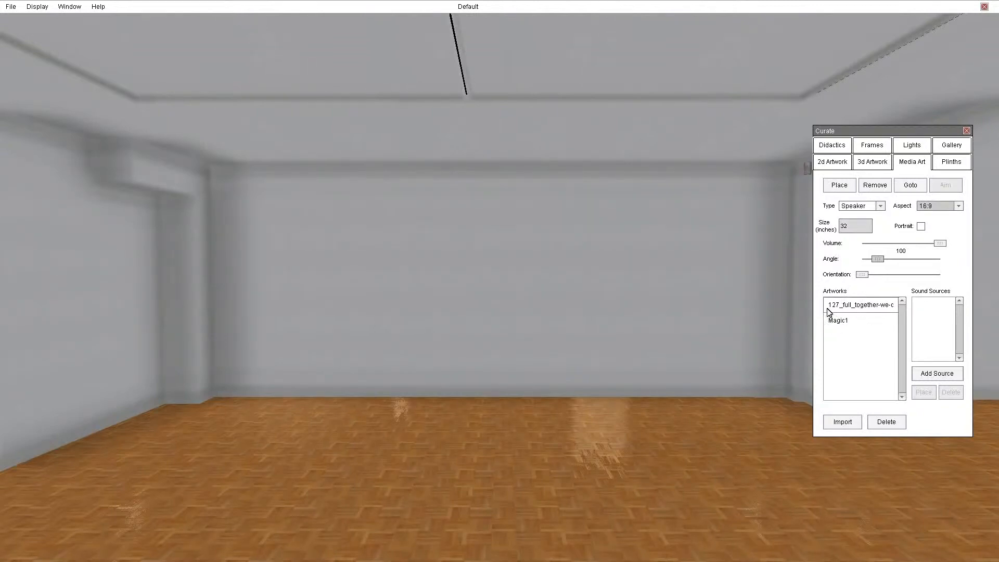
left_click(880, 206)
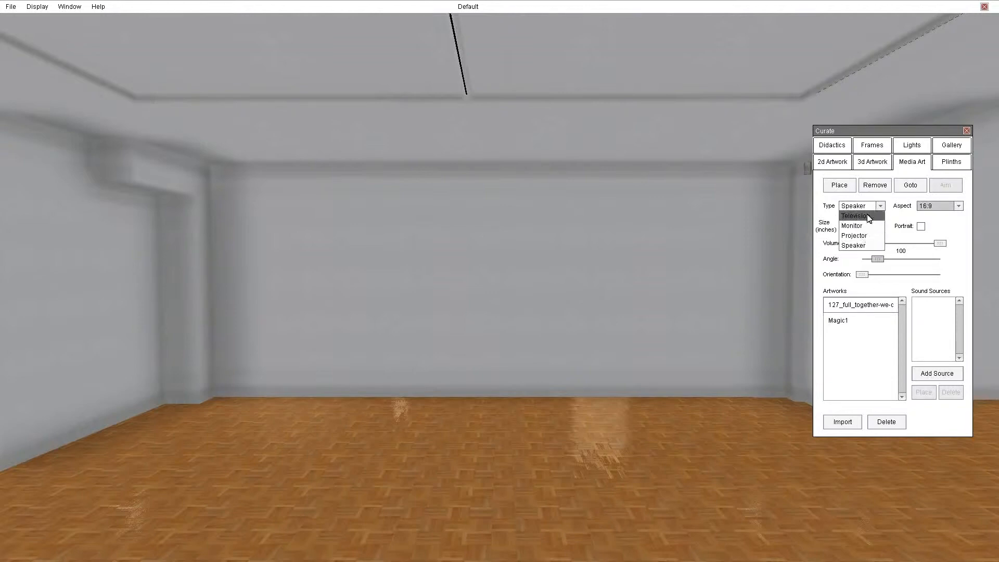
left_click(855, 247)
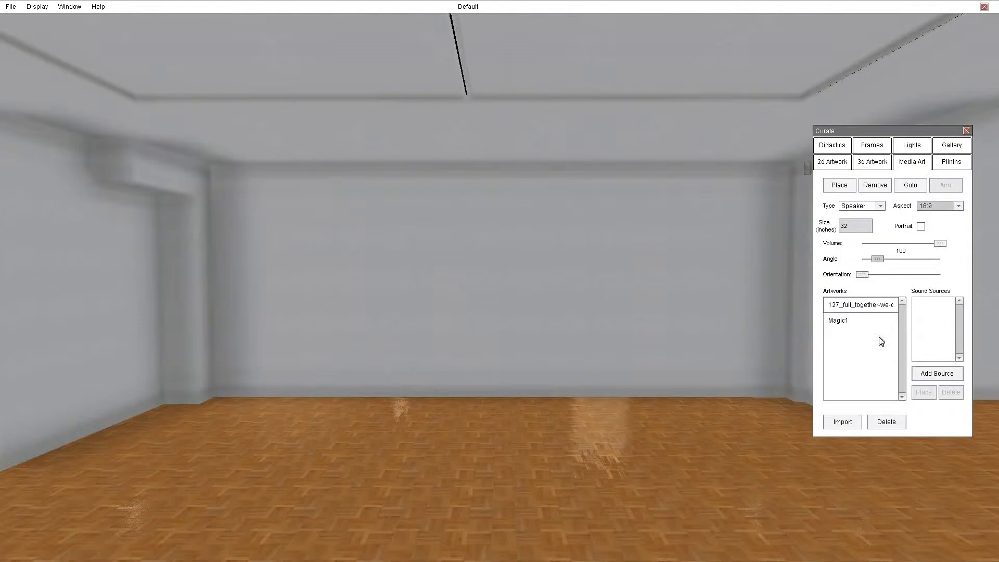
left_click(842, 187)
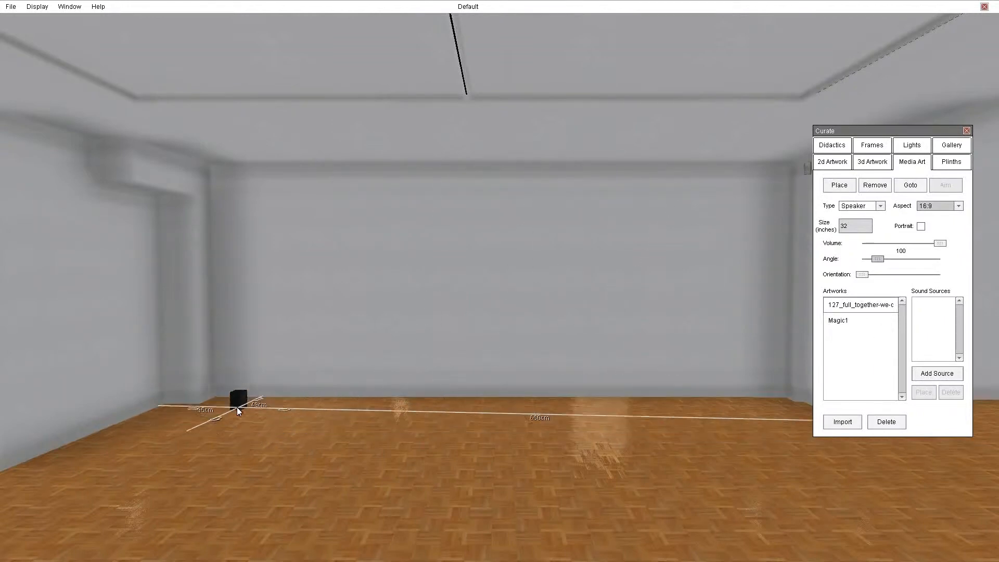
left_click(223, 413)
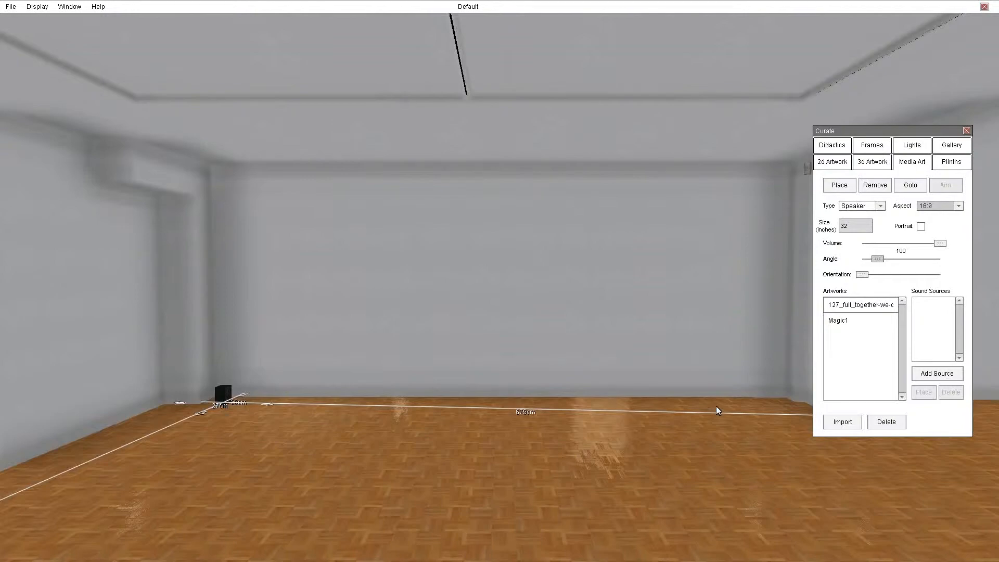
Try the placed speaker's volume at 70, move around the gallery to hear it, and settle the volume at 76.
left_click_drag(719, 404, 9, 335)
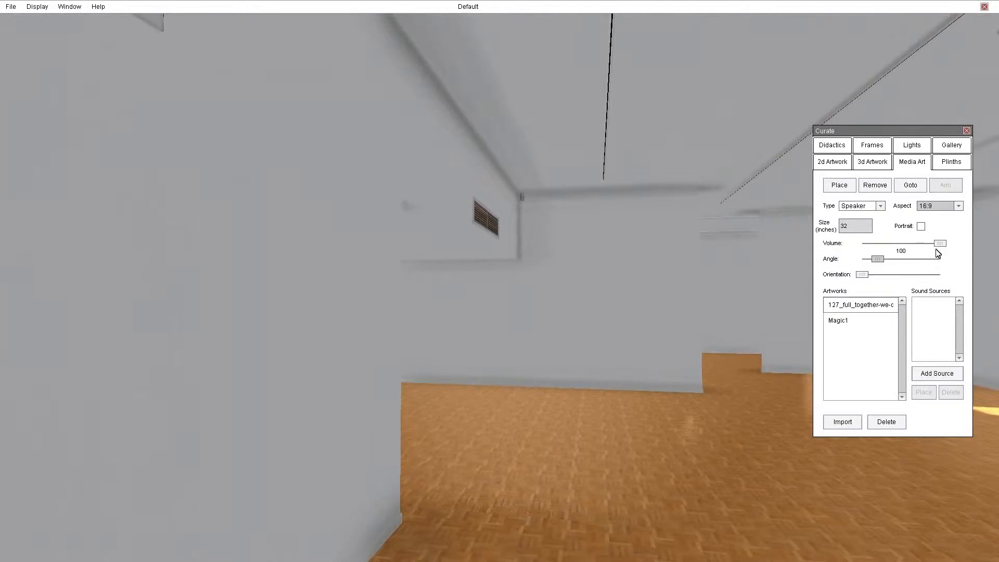
left_click_drag(942, 246, 918, 245)
left_click_drag(641, 432, 165, 482)
key("w")
key("w")
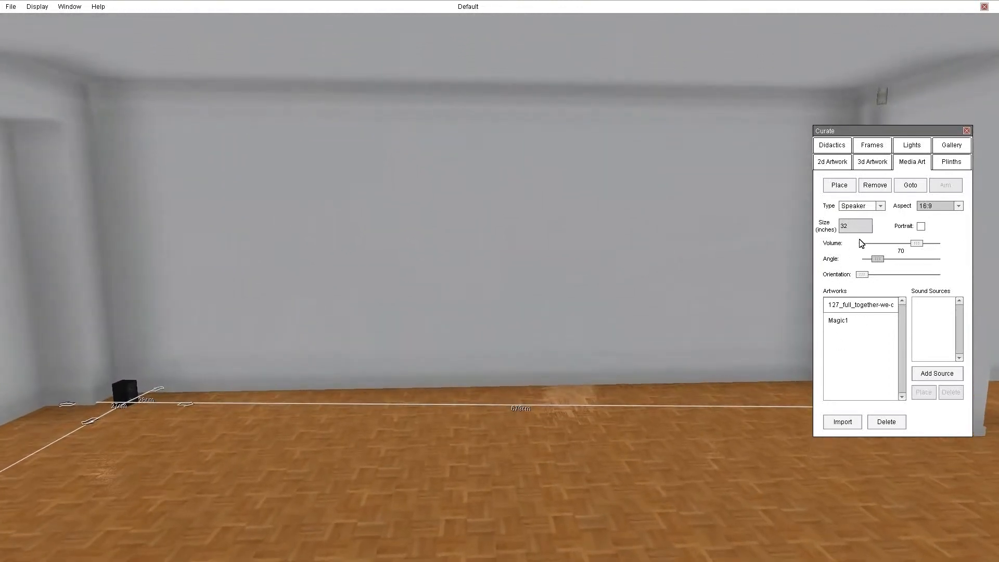
left_click_drag(201, 385, 407, 448)
left_click_drag(917, 244, 922, 243)
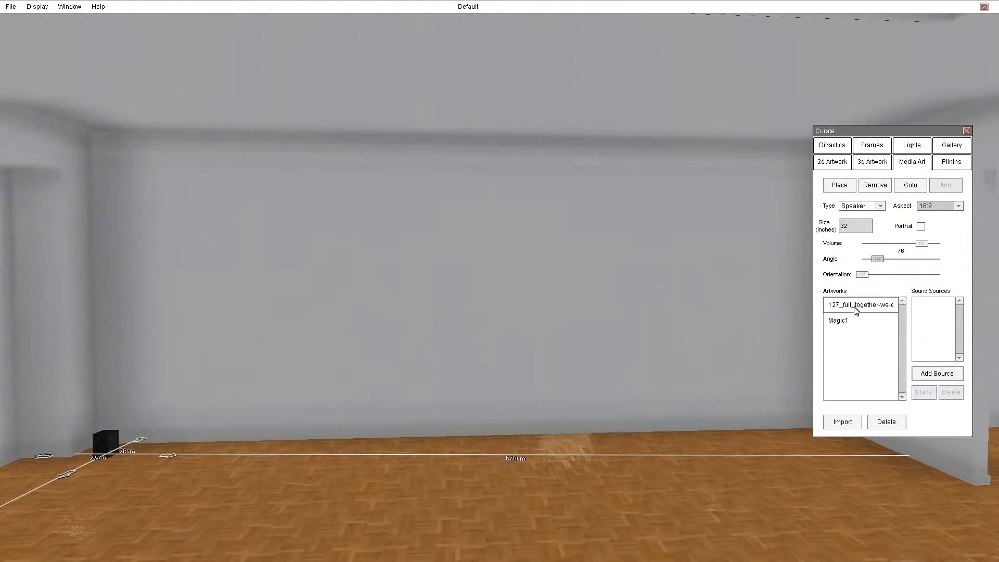
Add two sound sources to the speaker artwork and place an extra speaker on the floor near the far right corner.
left_click(937, 373)
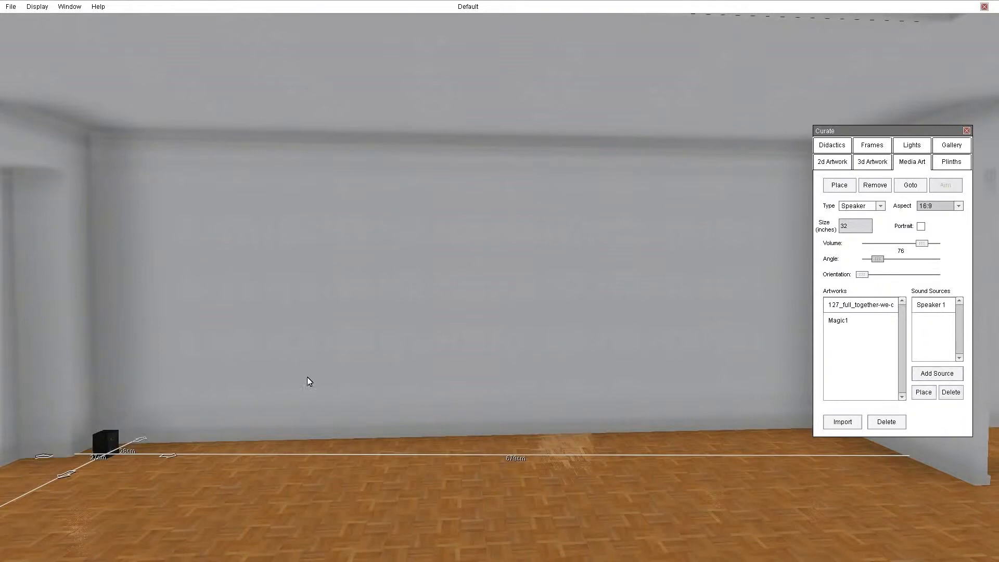
left_click(939, 378)
left_click(938, 306)
left_click(934, 321)
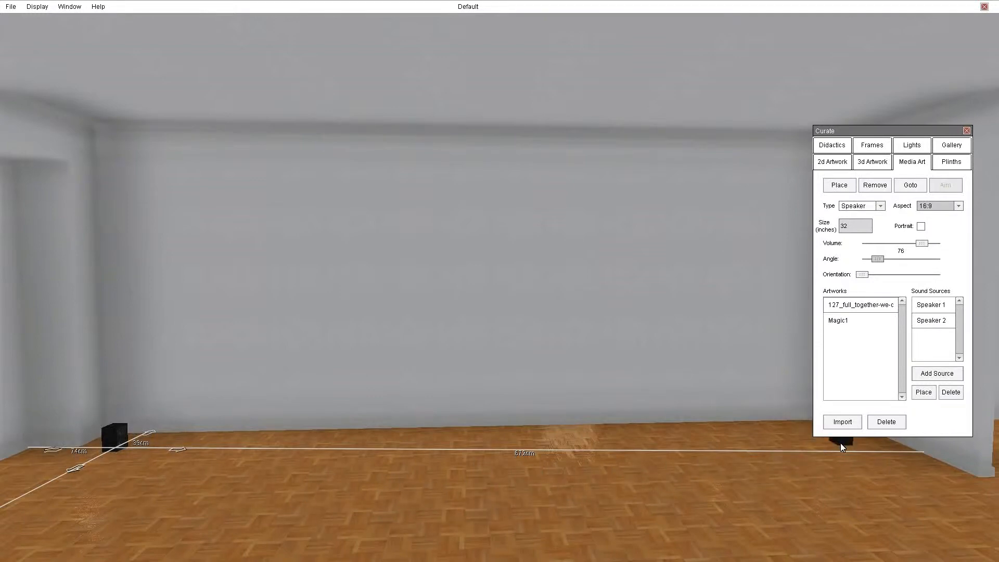
key("Right")
left_click(675, 413)
Turn between the two speakers to compare their sound and set the volume to 74.
key("Left")
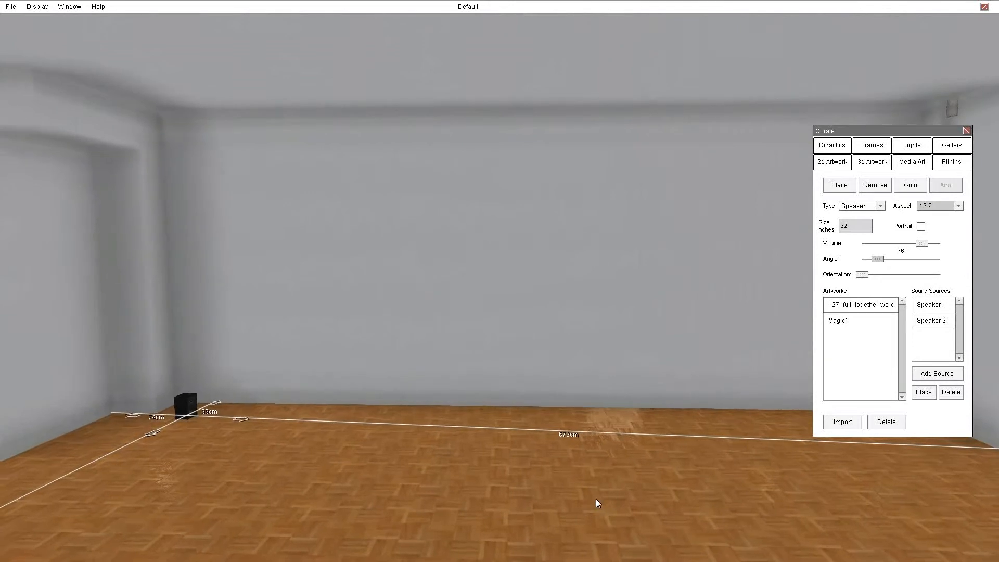
key("Right")
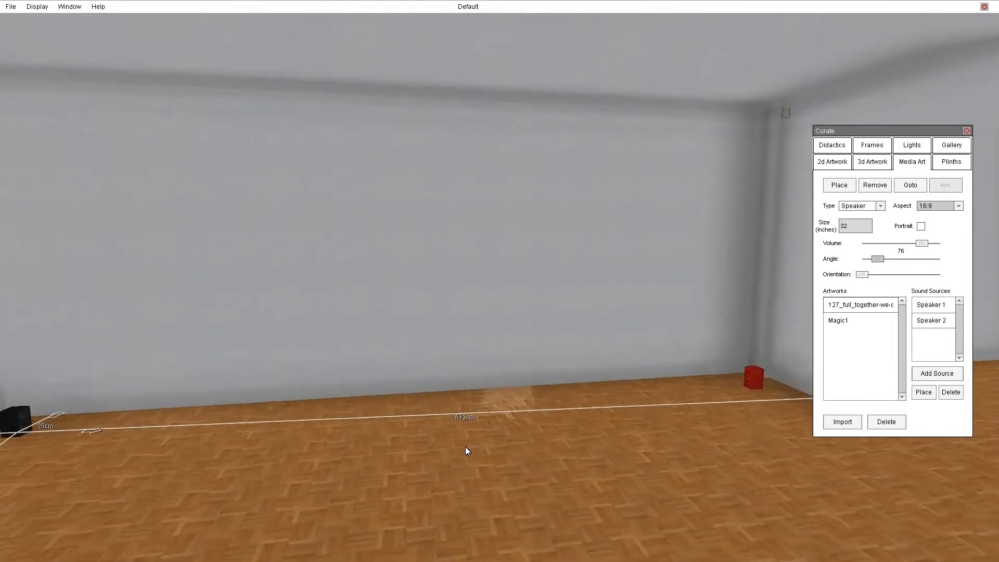
key("Left")
mouse_move(923, 243)
left_mouse_down()
mouse_move(903, 242)
mouse_move(921, 243)
left_mouse_up()
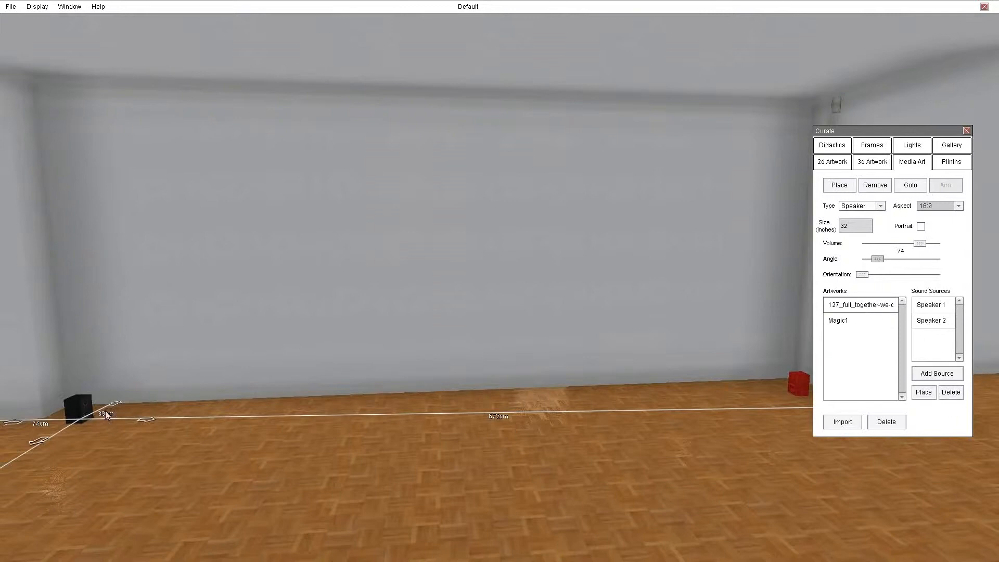
Remove the speaker artwork and its extra speaker from the gallery and back away from the far wall.
left_click(95, 409)
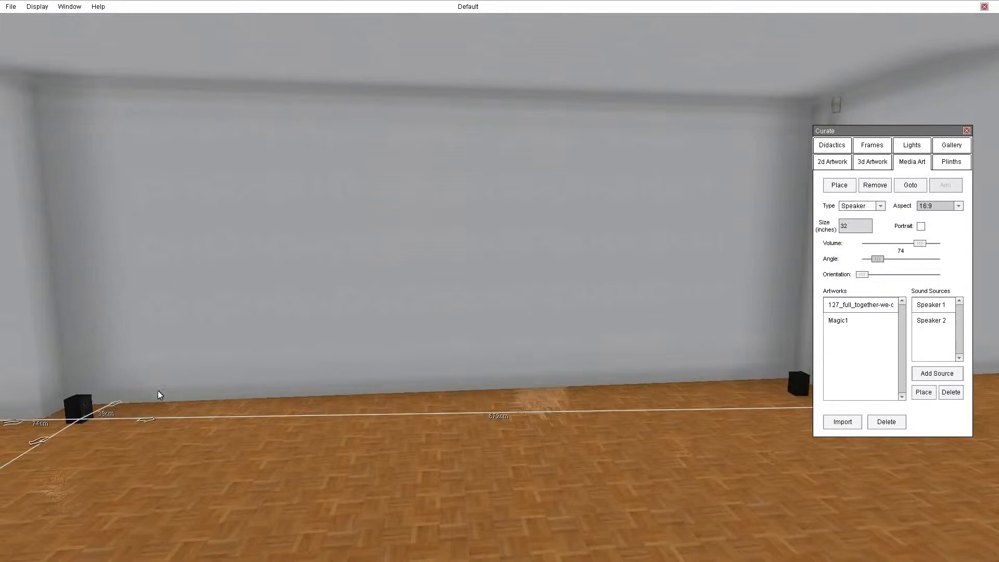
left_click(878, 190)
left_click_drag(622, 447, 616, 413)
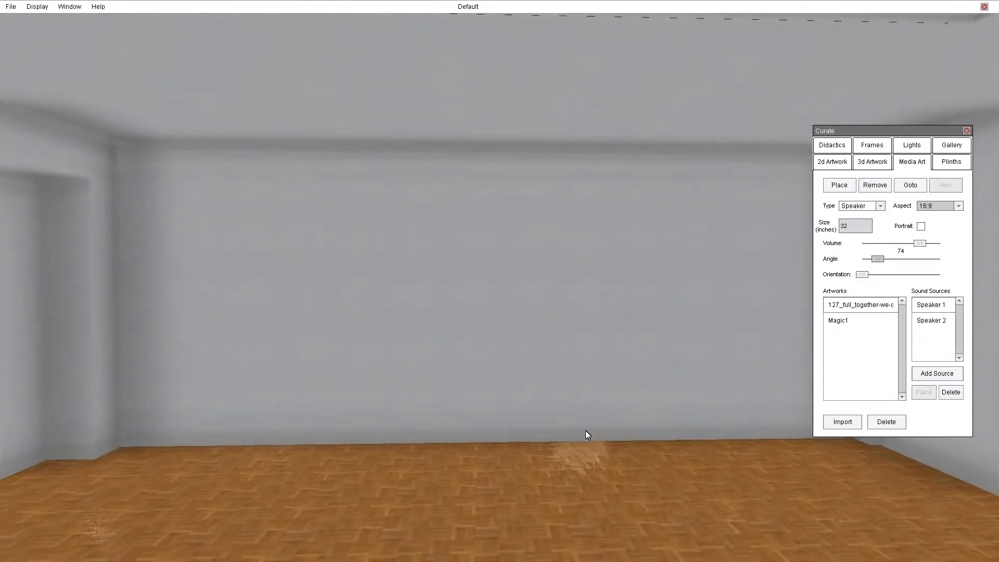
key("Down")
mouse_move(601, 460)
left_mouse_down()
mouse_move(588, 470)
mouse_move(608, 477)
left_mouse_up()
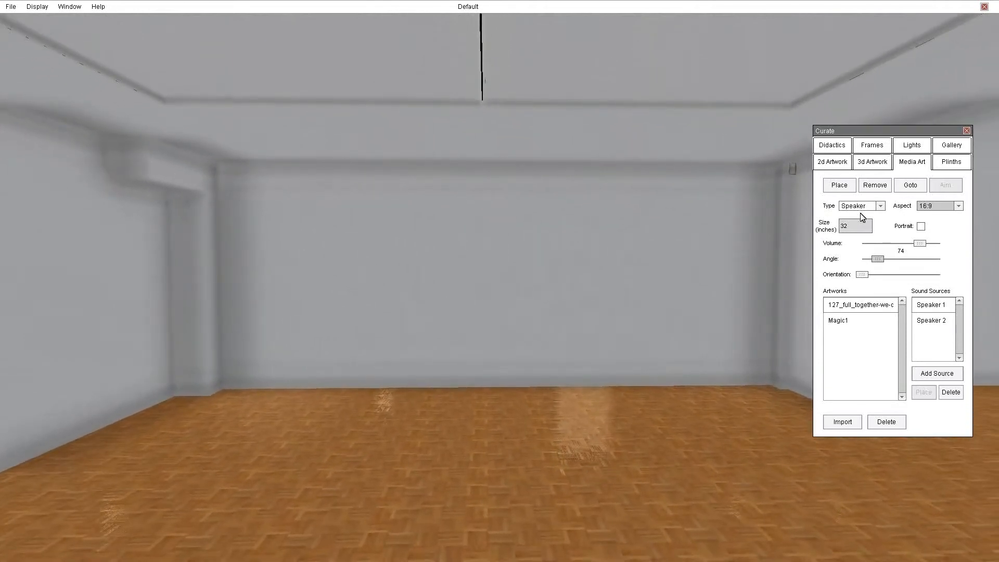
Create a 500 x 500 x 800 mm plinth and place it mid-floor about 280 cm from the far wall.
left_click(952, 161)
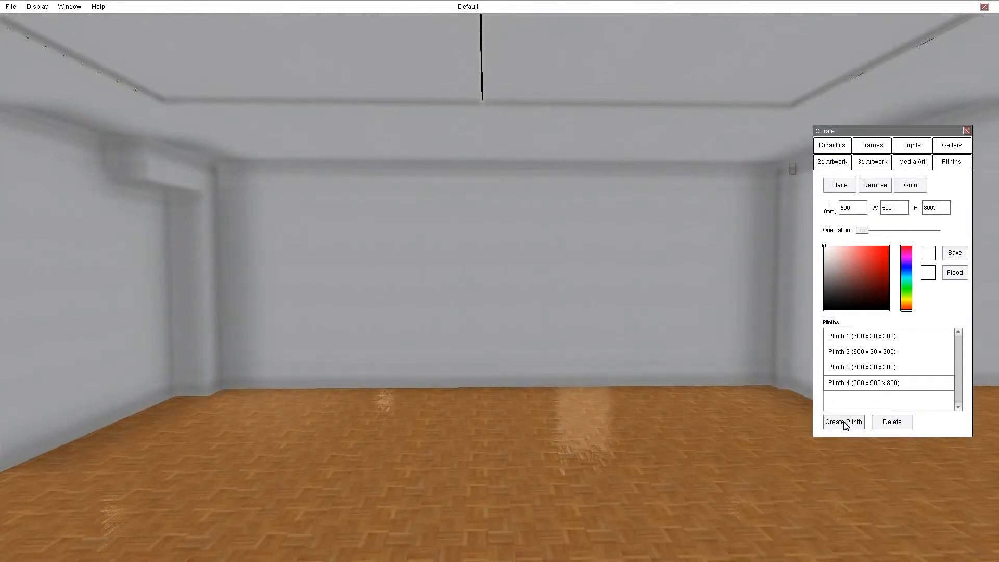
left_click(843, 424)
left_click(839, 186)
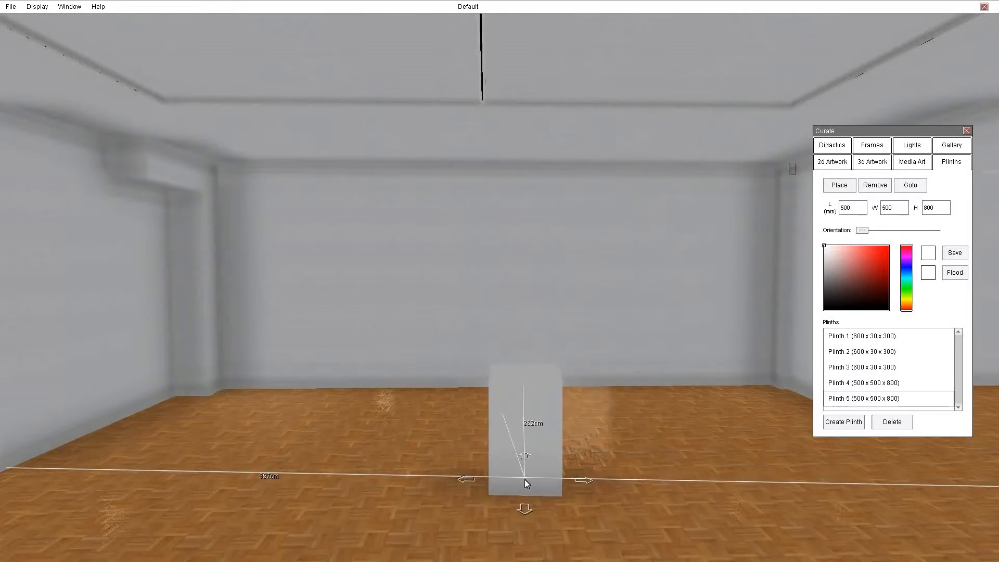
left_click(525, 479)
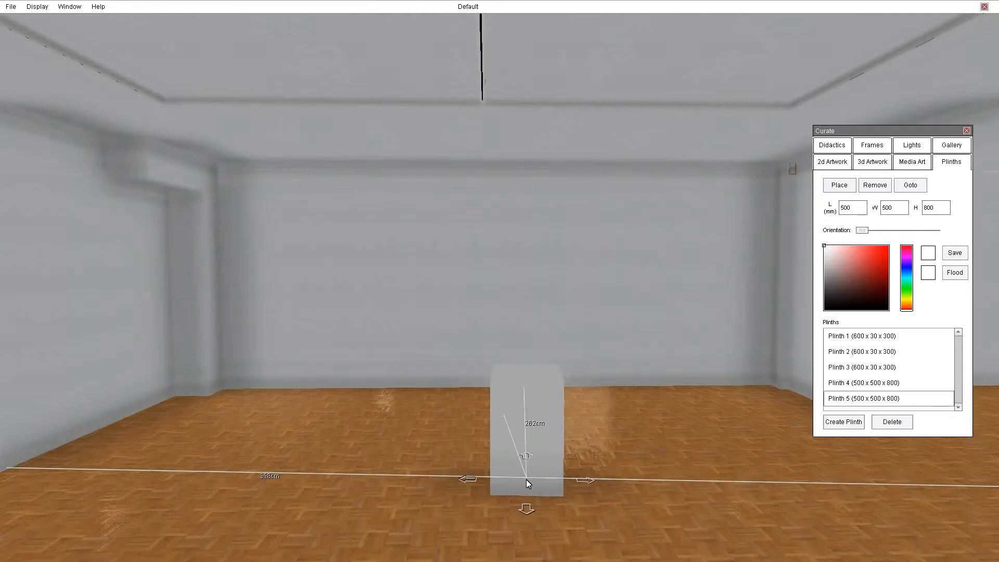
Set the Magic1 artwork to the Projector type, place it on top of the plinth and aim it at the far wall.
left_click(909, 166)
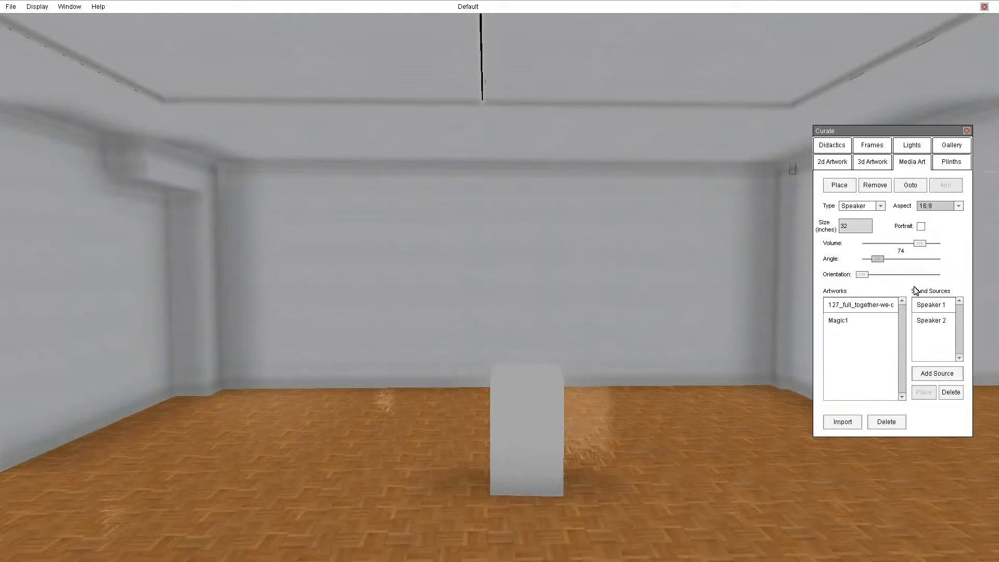
left_click(839, 321)
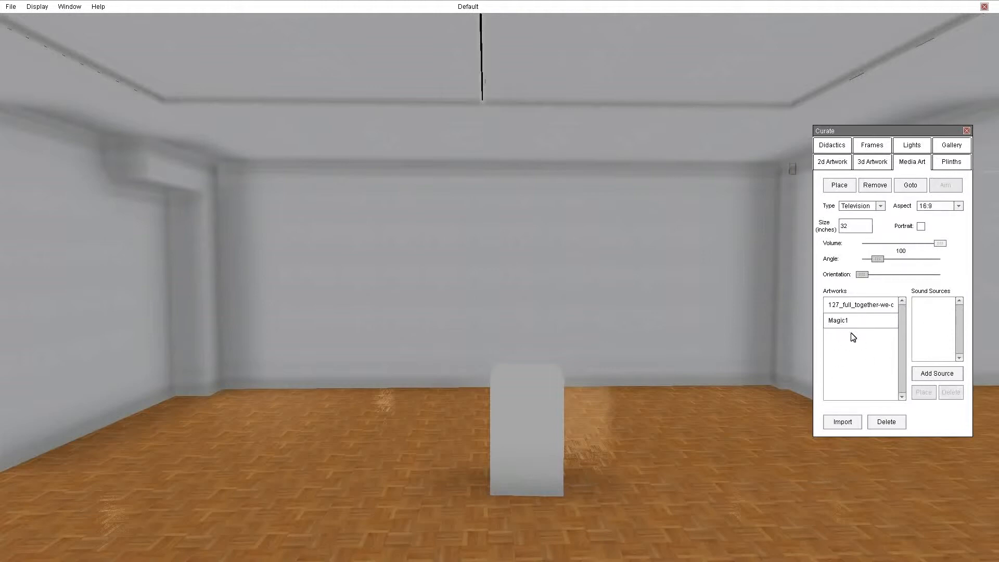
left_click(880, 206)
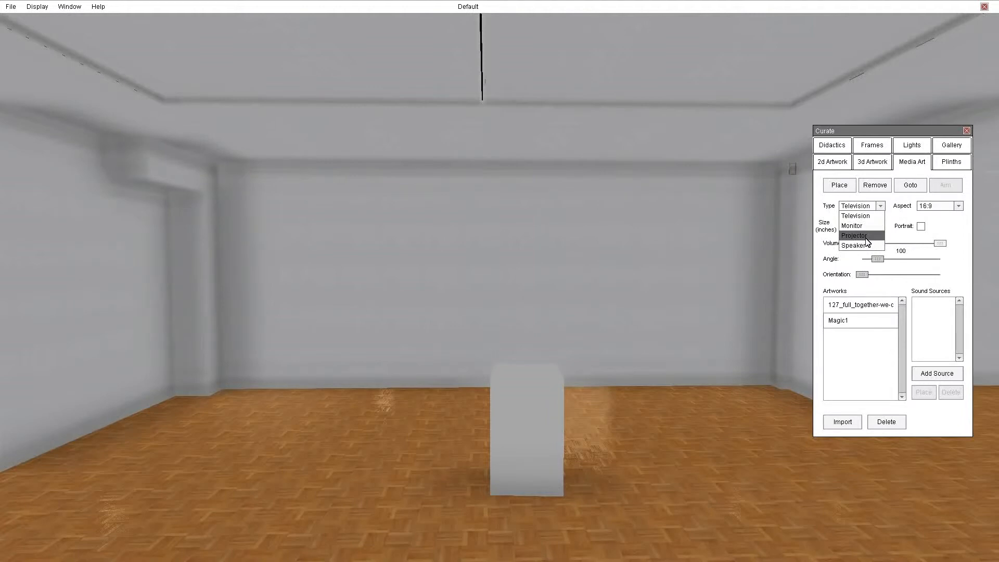
left_click(866, 241)
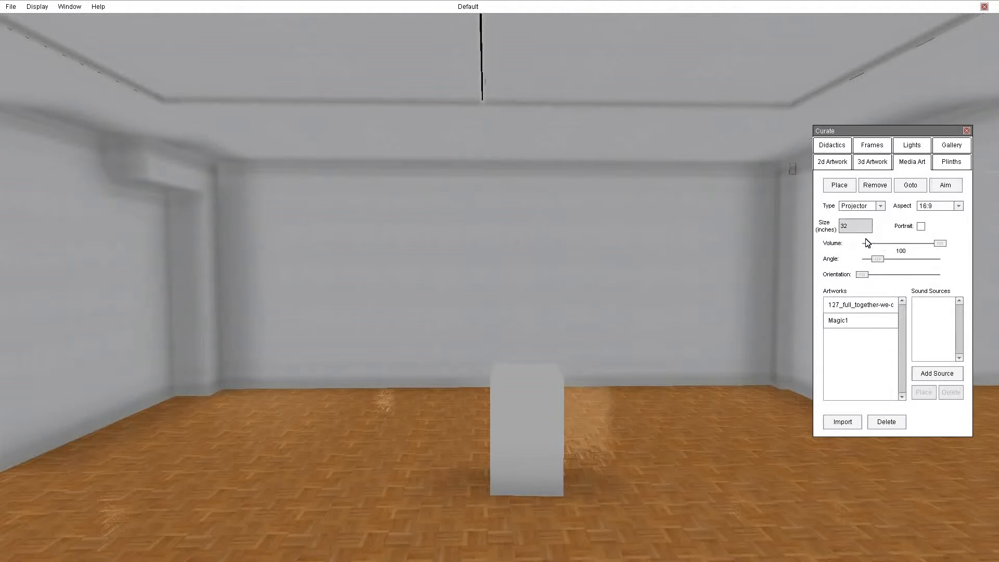
left_click(838, 186)
left_click(285, 373)
left_click_drag(285, 373, 526, 376)
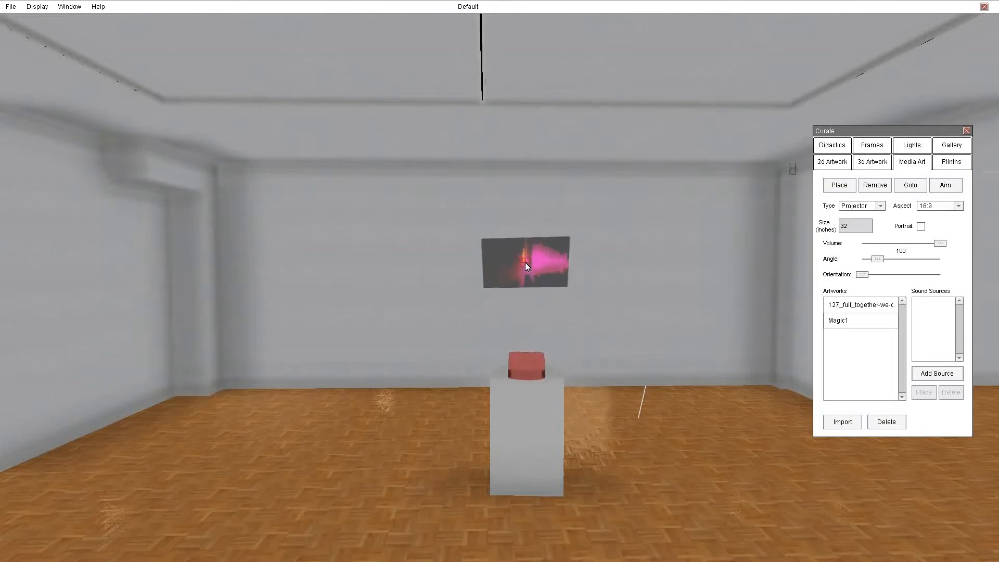
left_click(532, 276)
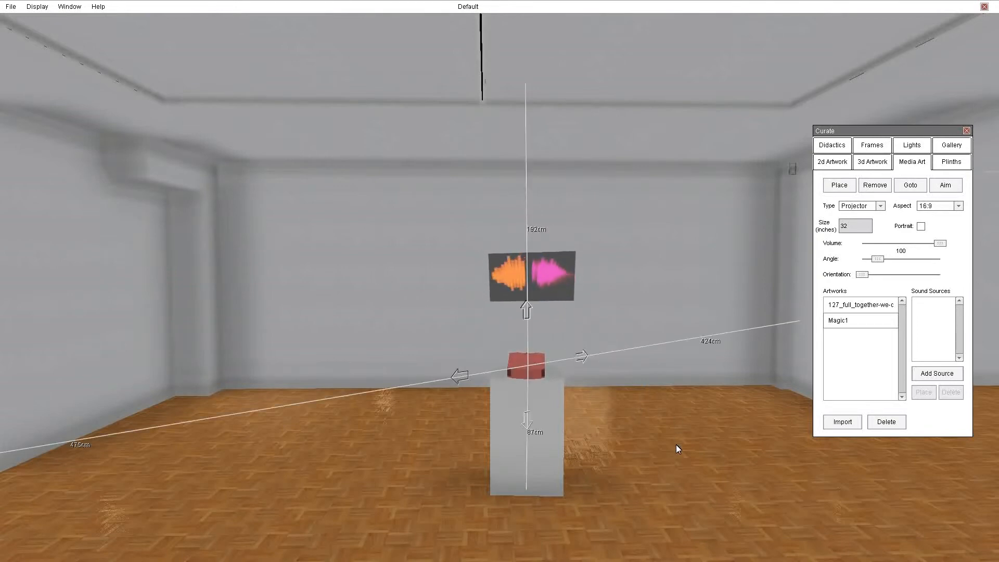
Widen the projector's angle to enlarge the image on the far wall, keep the volume at 100, and view the projection from the side.
right_click_drag(635, 441, 694, 459)
key("w")
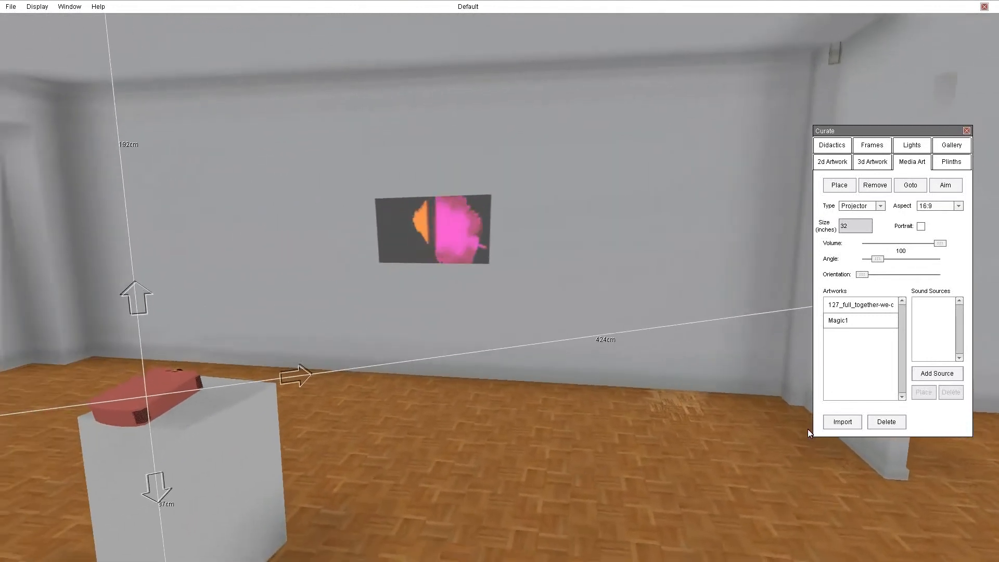
mouse_move(877, 258)
left_mouse_down()
mouse_move(905, 264)
mouse_move(893, 260)
left_mouse_up()
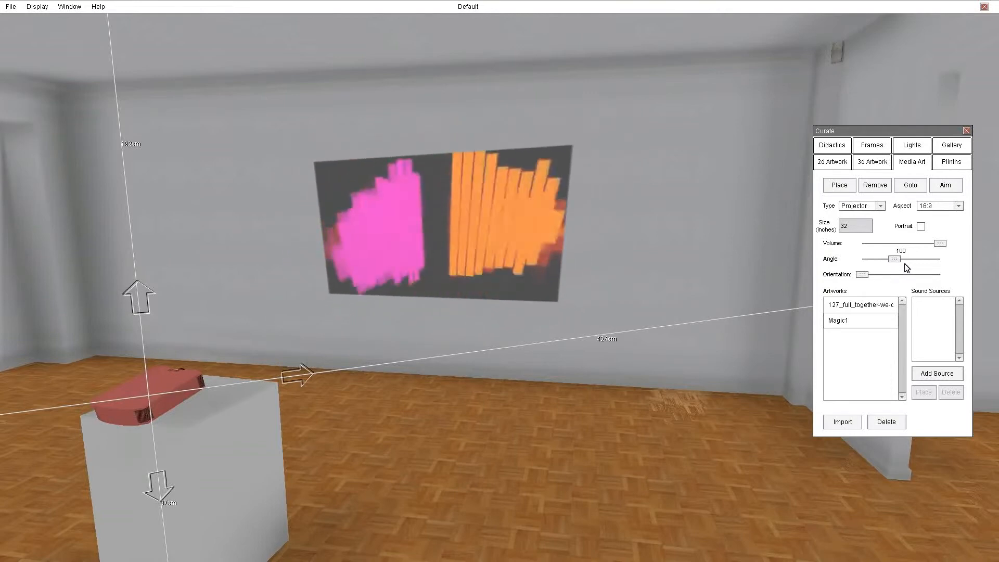
mouse_move(862, 274)
left_mouse_down()
mouse_move(895, 275)
mouse_move(859, 280)
left_mouse_up()
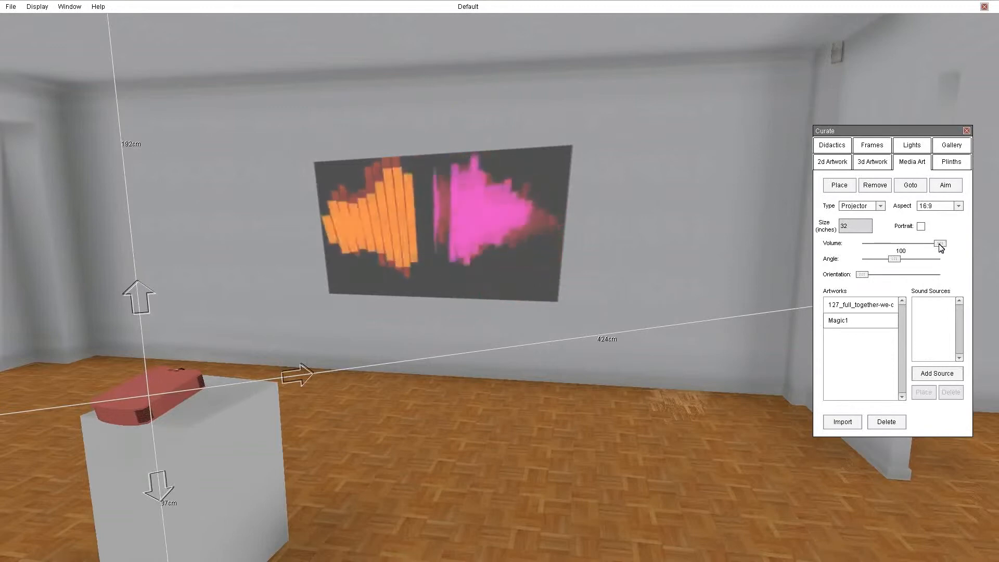
mouse_move(939, 244)
left_mouse_down()
mouse_move(908, 245)
mouse_move(940, 244)
left_mouse_up()
left_click_drag(623, 339, 578, 369)
left_click_drag(649, 330, 642, 306)
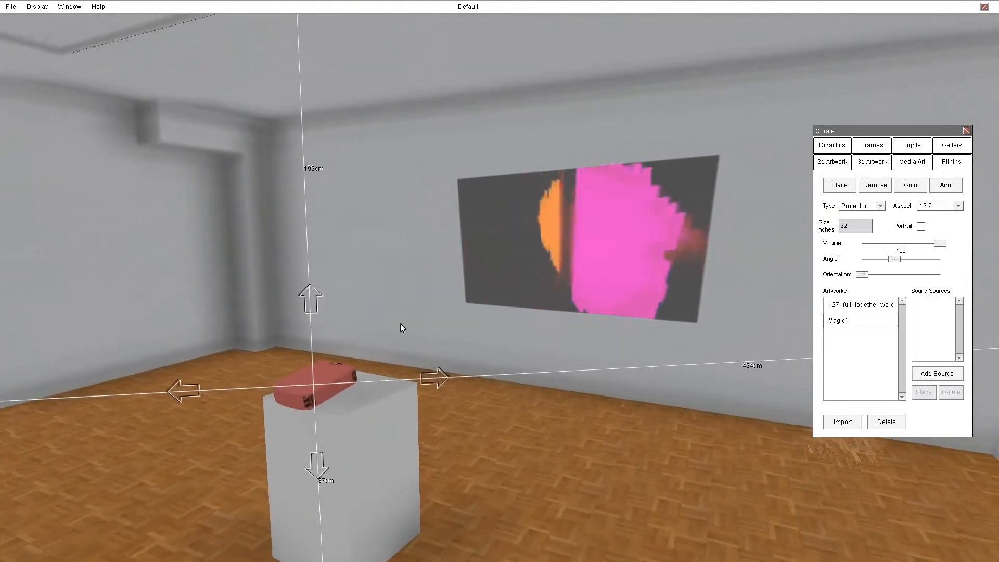
left_click_drag(635, 454, 598, 497)
Change the Magic1 artwork to the Monitor type with a 16:9 aspect and place it on top of the plinth.
left_click(863, 206)
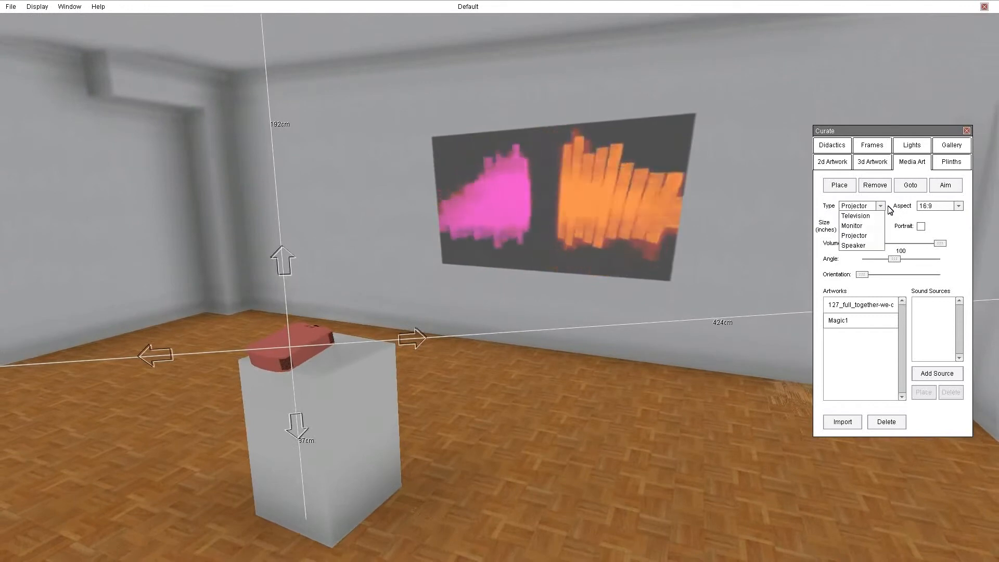
left_click(862, 225)
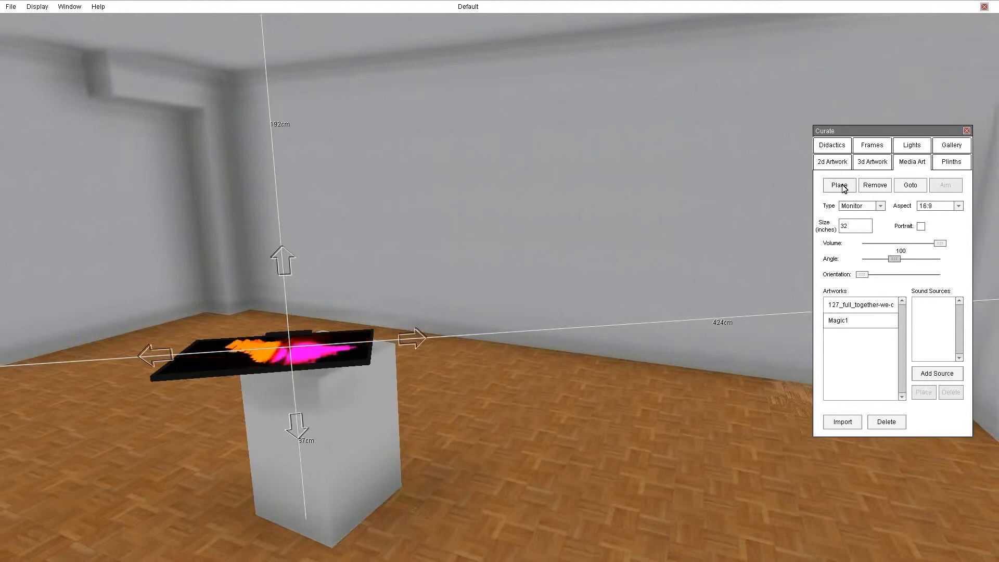
left_click(832, 187)
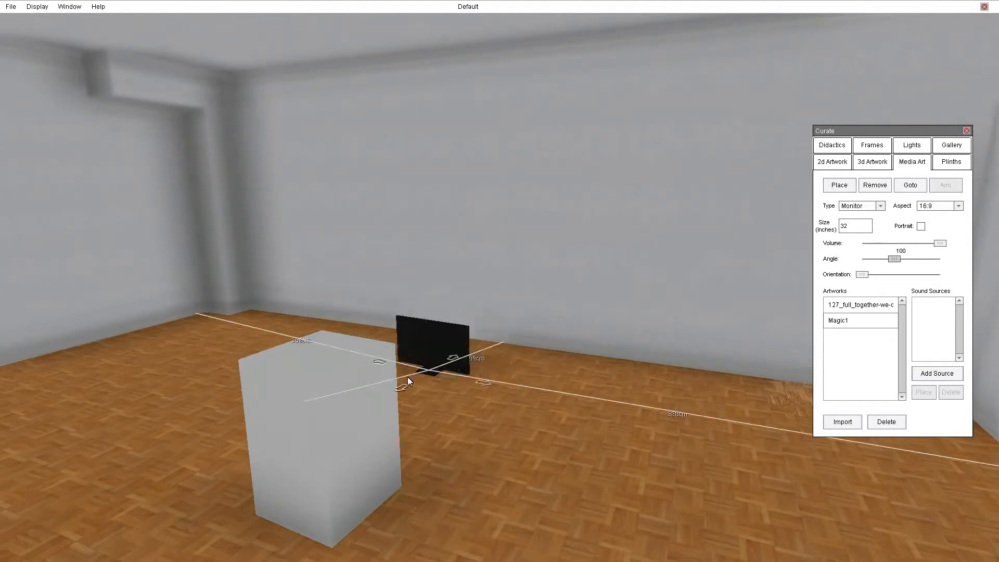
left_click(307, 356)
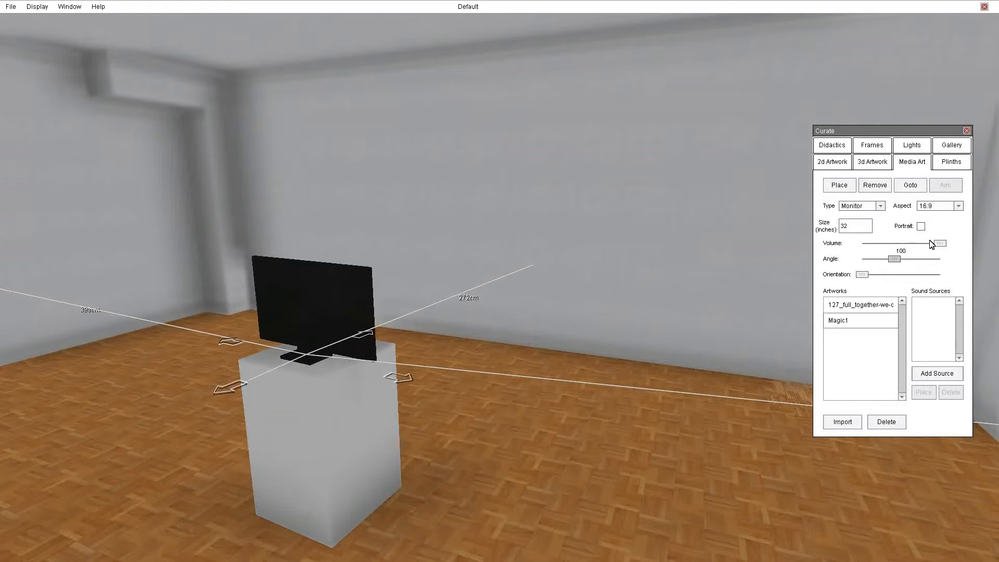
Turn the monitor on the plinth about halfway around to show its screen and set its size to 50 inches.
left_click_drag(864, 276, 905, 273)
left_click_drag(864, 226, 831, 227)
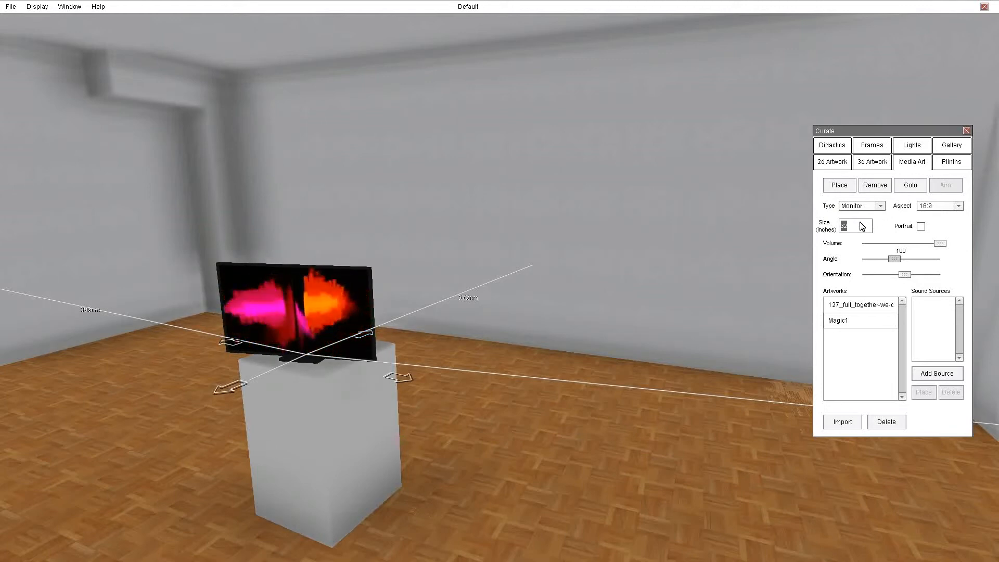
type("50")
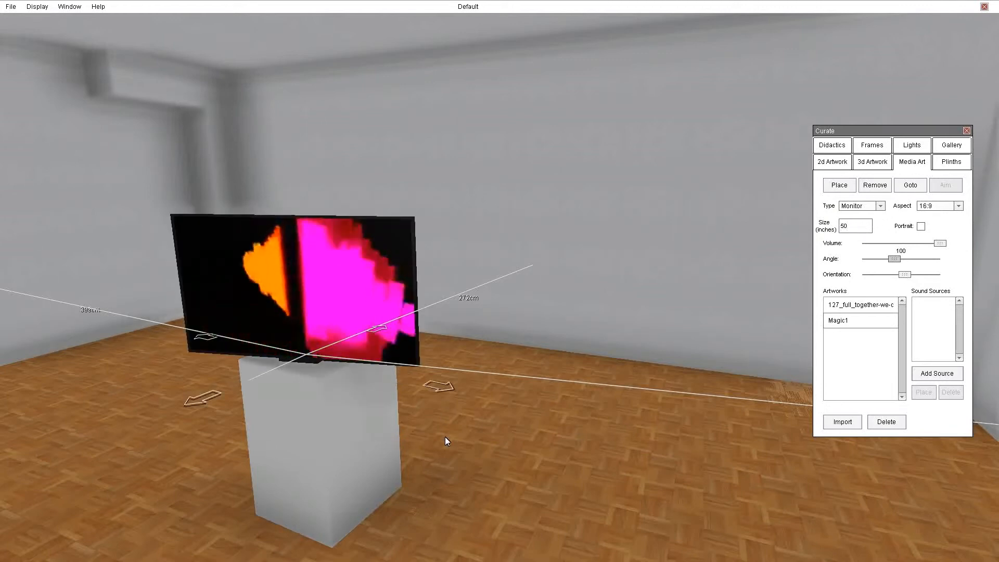
Change the Magic1 artwork to the Television type and move it from the plinth to the far wall, about 131 cm above the floor.
left_click(879, 206)
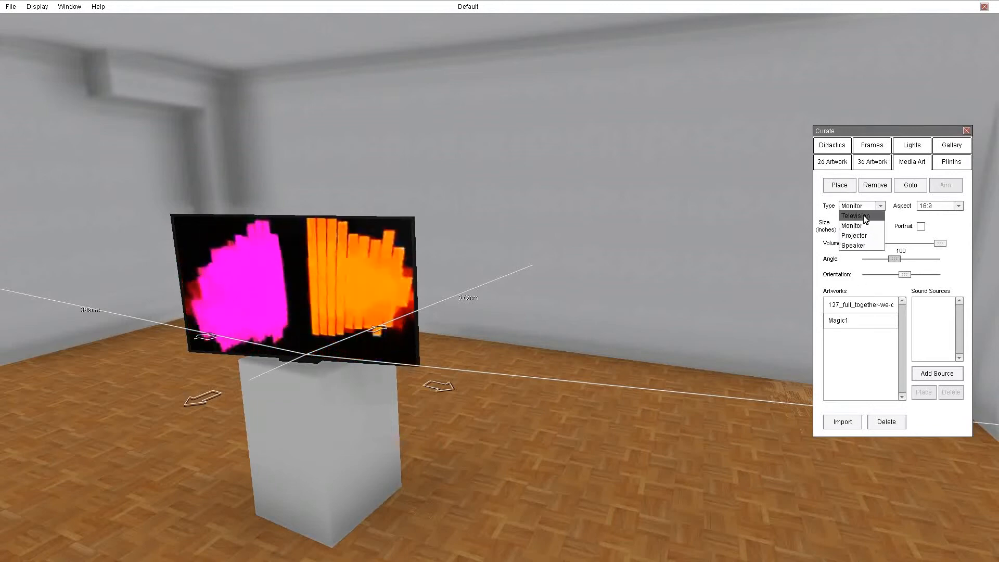
left_click(855, 215)
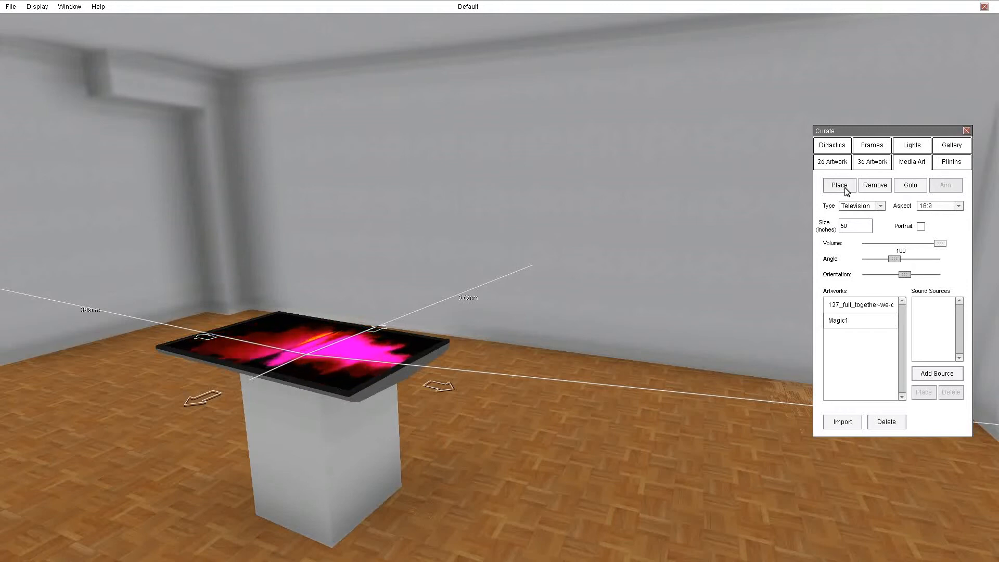
left_click(498, 228)
left_click(866, 186)
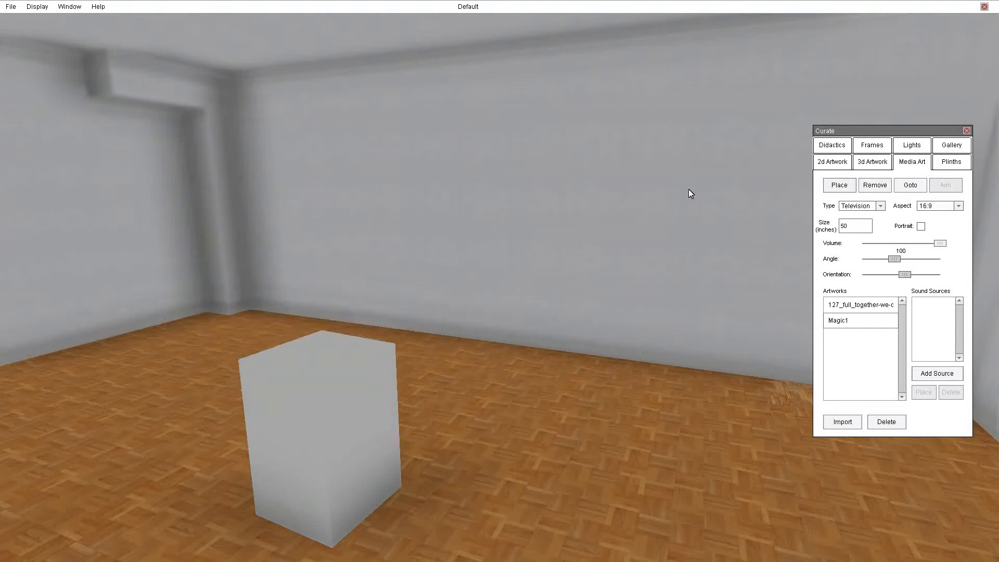
left_click(827, 189)
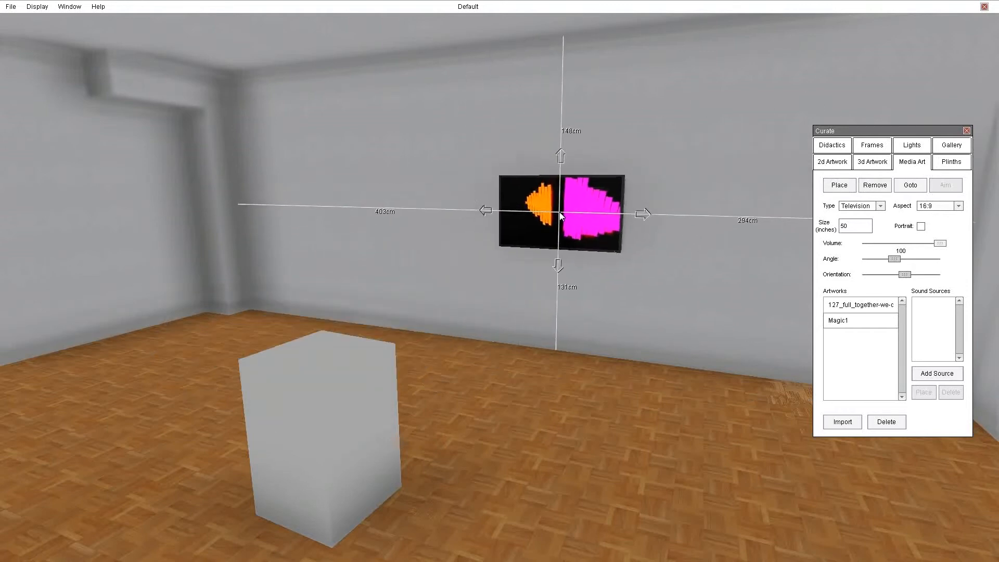
left_click(561, 216)
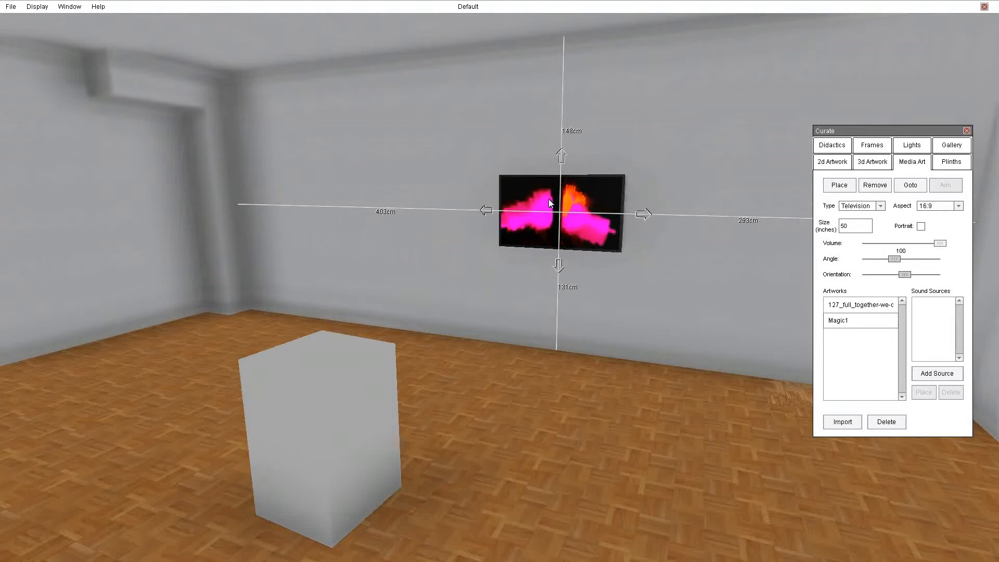
Try the wall television in portrait format, return it to landscape, and keep the volume at 100.
left_click(920, 227)
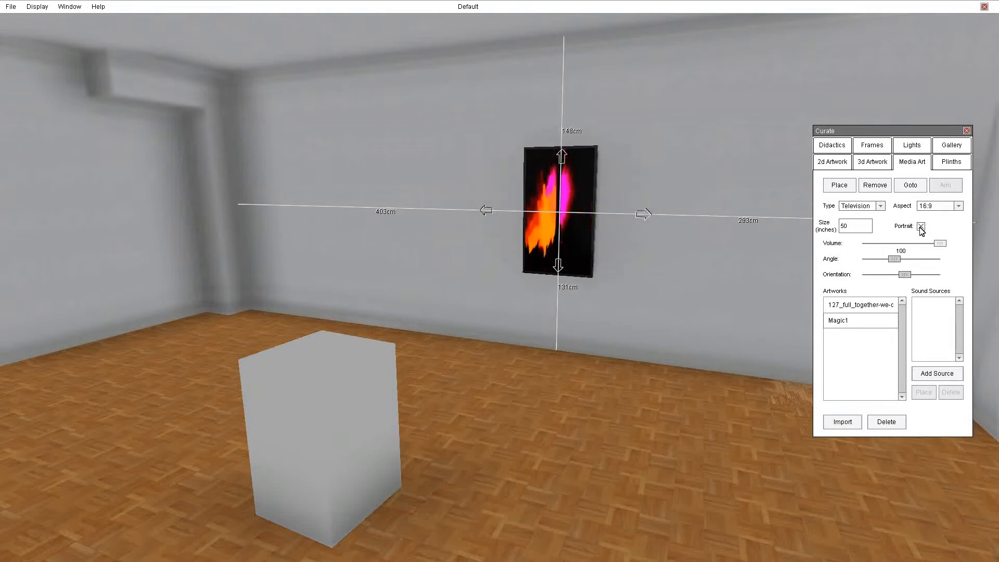
left_click(920, 226)
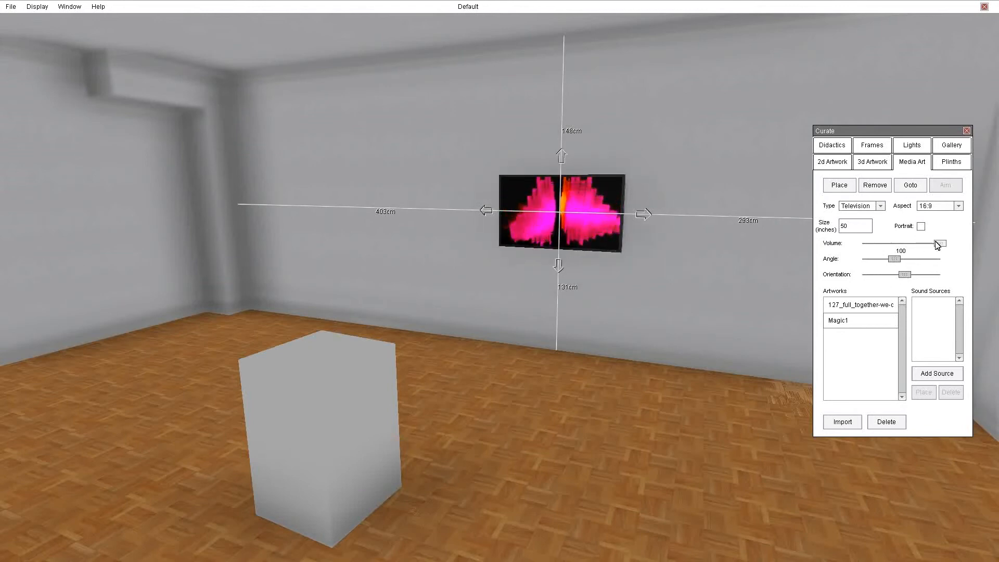
mouse_move(939, 243)
left_mouse_down()
mouse_move(909, 245)
mouse_move(940, 243)
left_mouse_up()
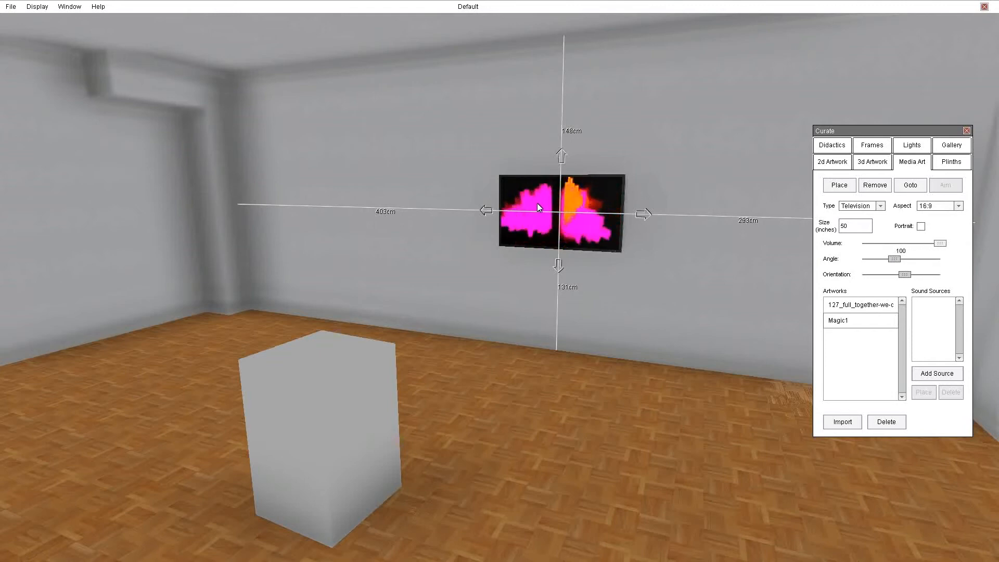
Remove the television from the far wall and place it there again, about 140 cm above the floor and 280 cm from the right wall.
key("Delete")
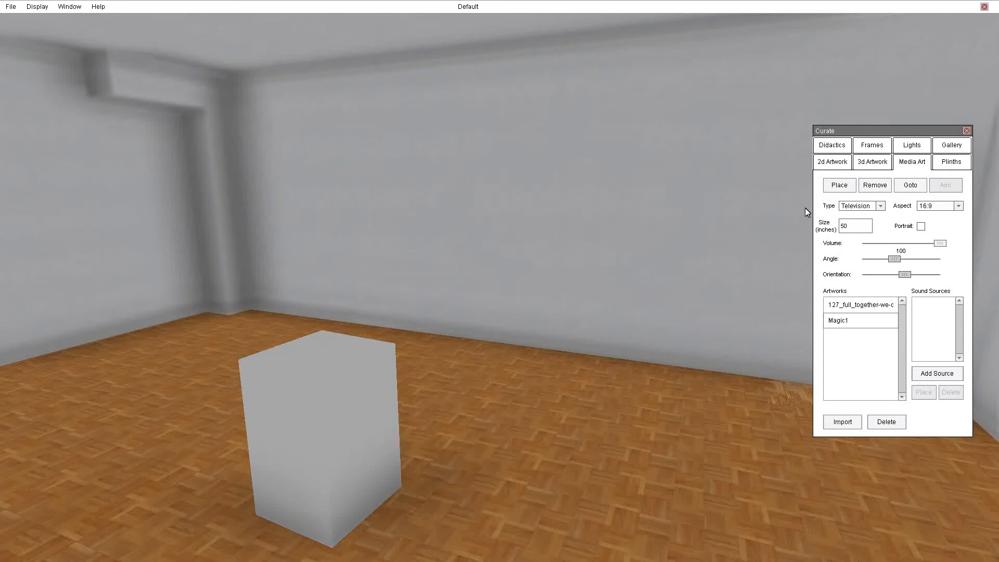
left_click(840, 184)
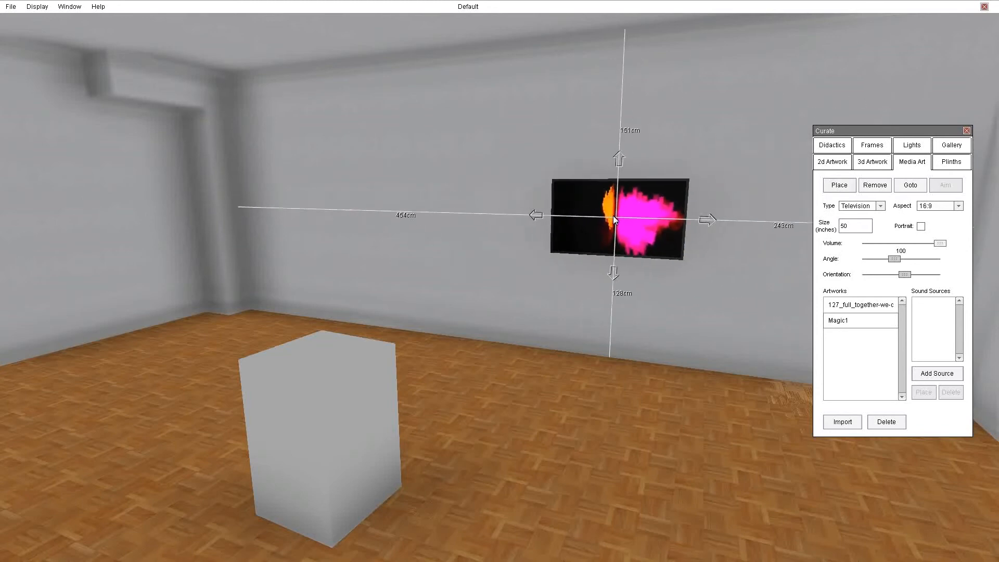
left_click(877, 188)
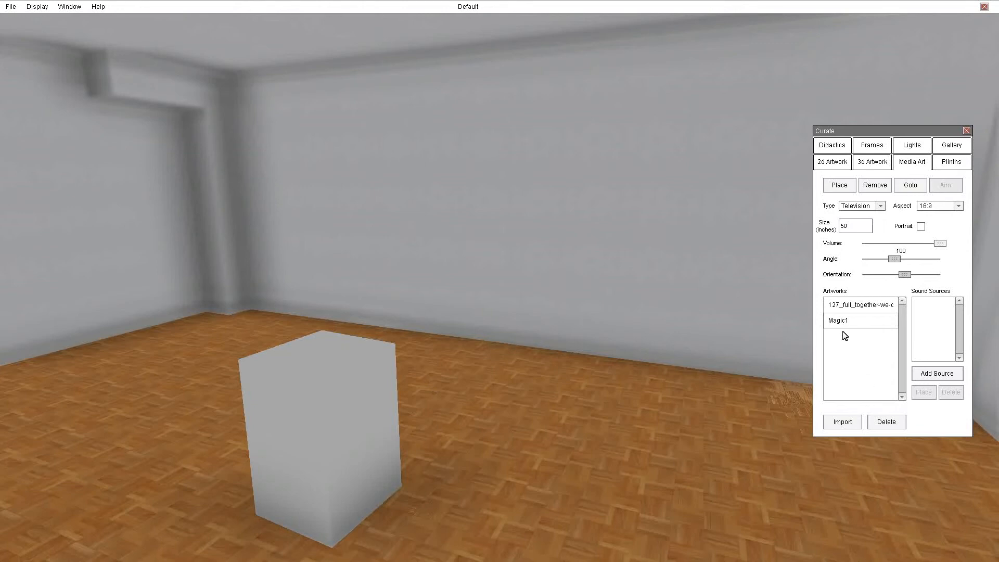
left_click(839, 185)
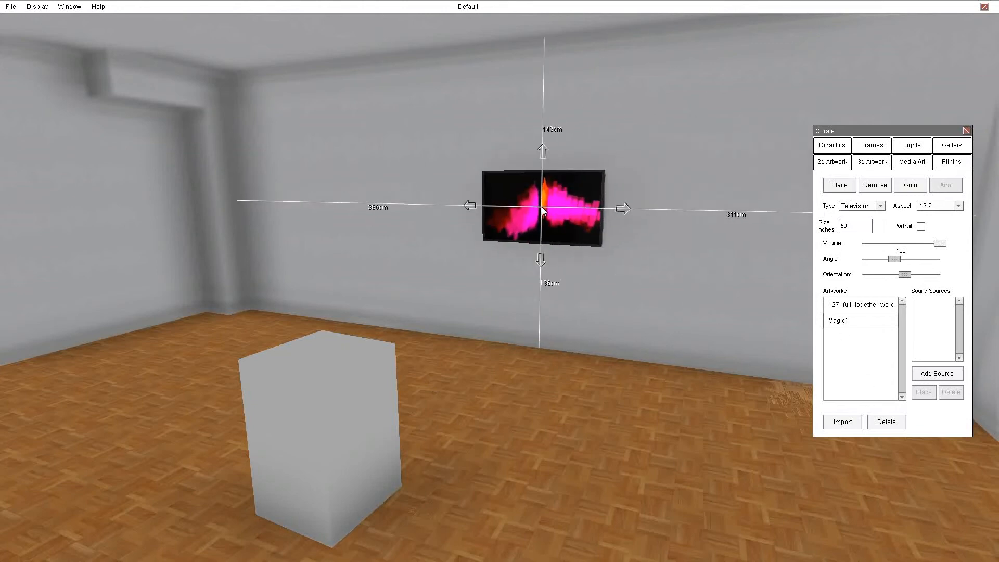
left_click(573, 201)
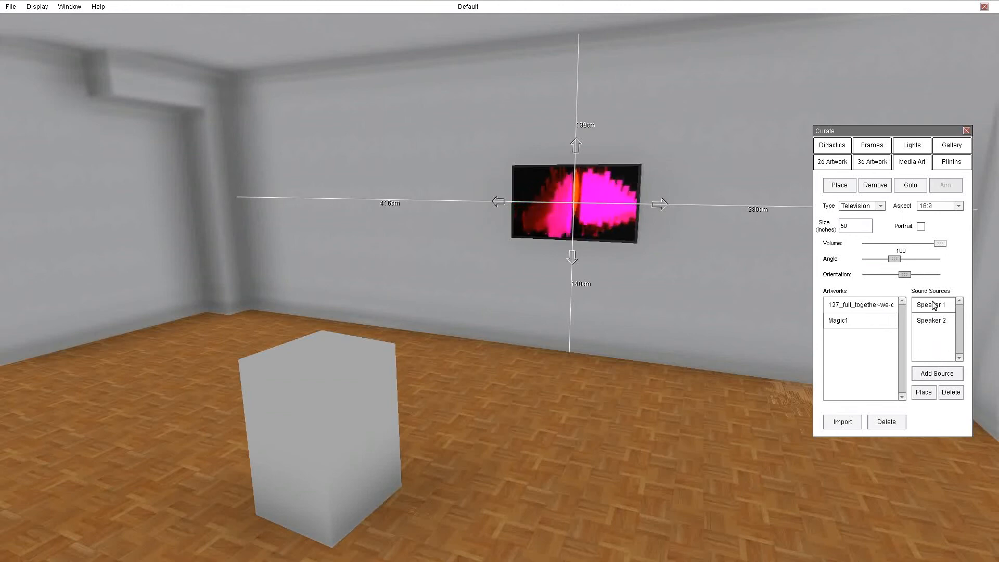
Mount Speaker 1 on the far wall to the left of the television and Speaker 2 to its right, both near its top edge.
left_click(923, 394)
left_click(475, 166)
left_click(933, 322)
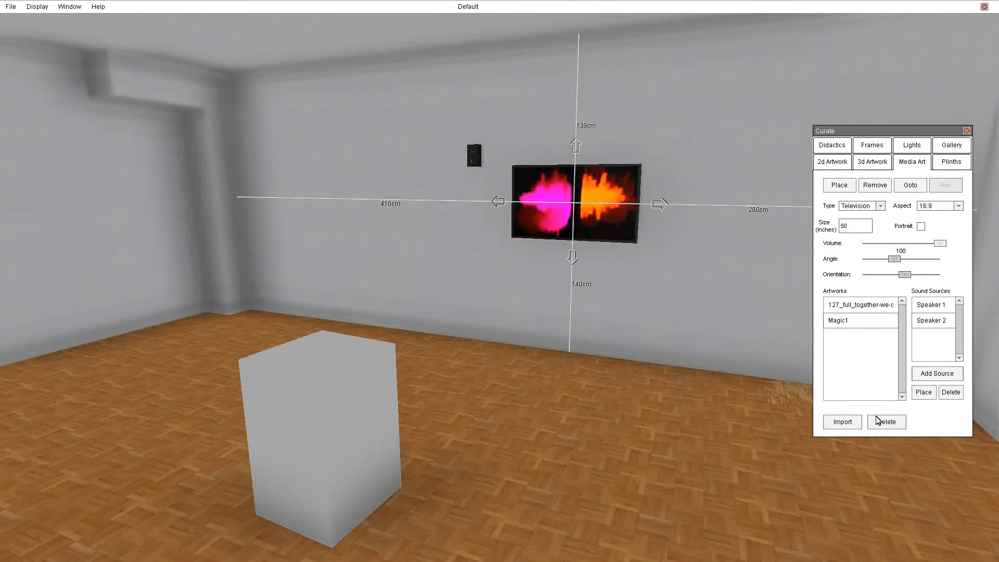
left_click(928, 394)
left_click(670, 163)
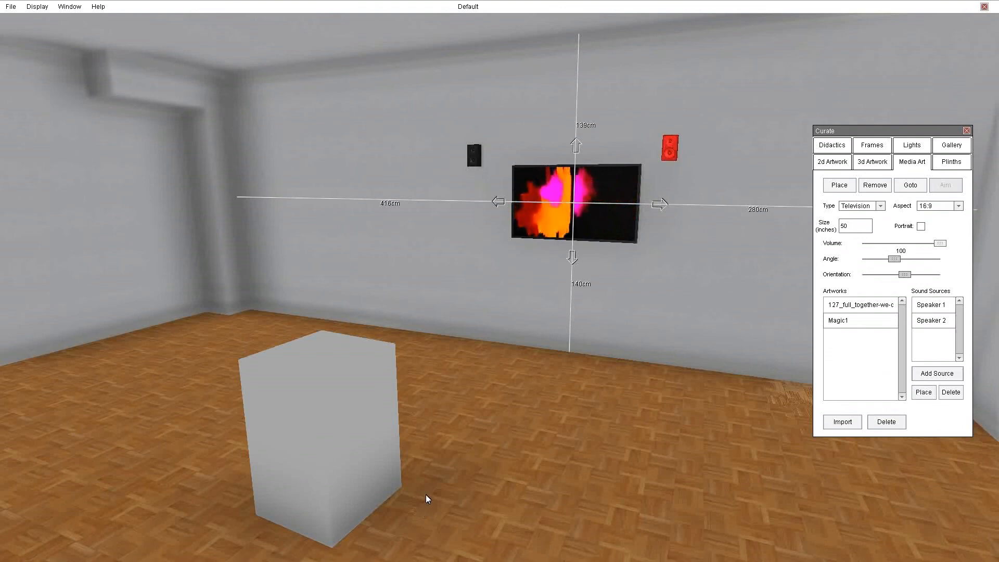